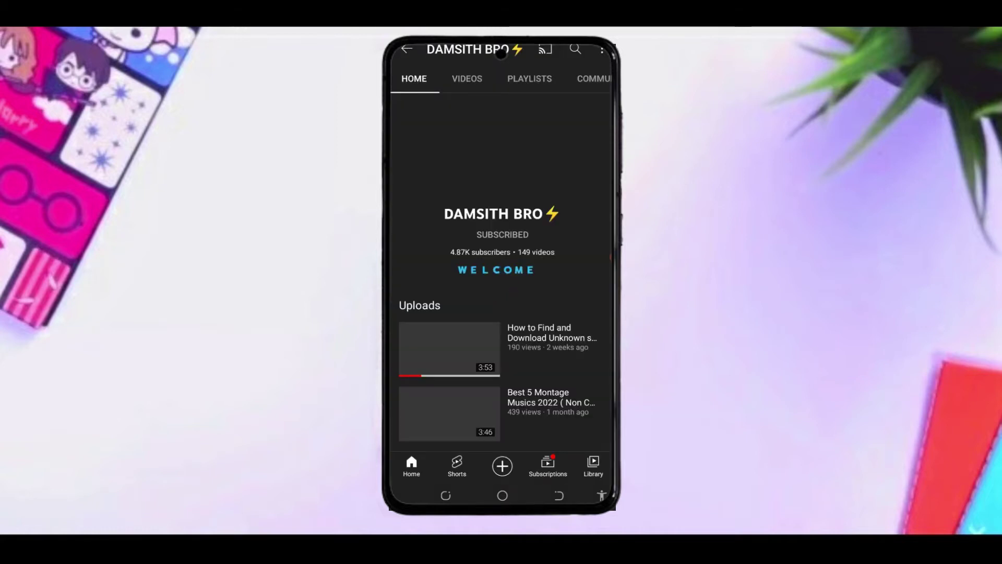
Turn on notifications for the subscribed YouTube channel to unlock the rekonise download link.
left_click(543, 234)
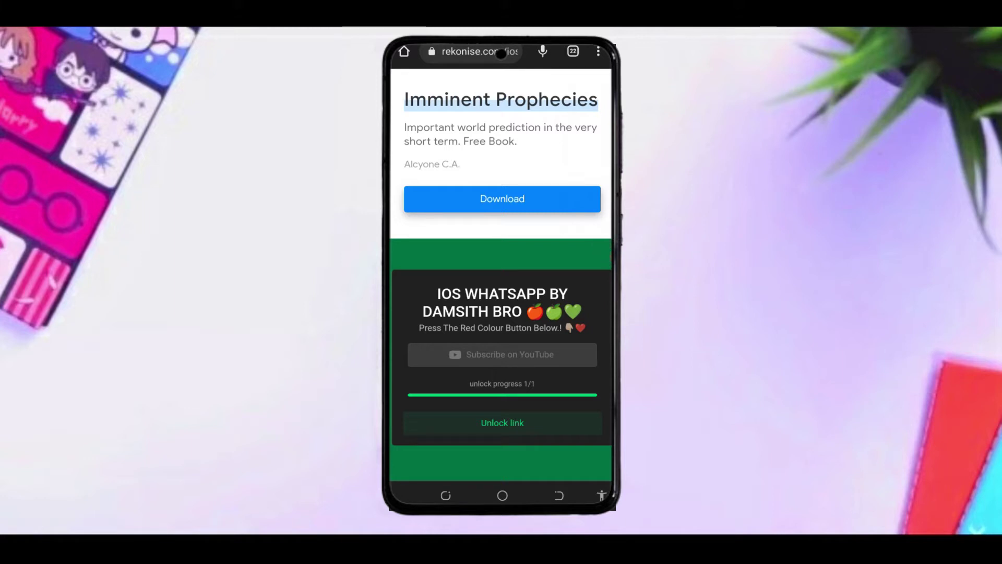
Unlock the link and download the iOS WhatsApp APK from MediaFire despite the harmful-file warning.
left_click(502, 422)
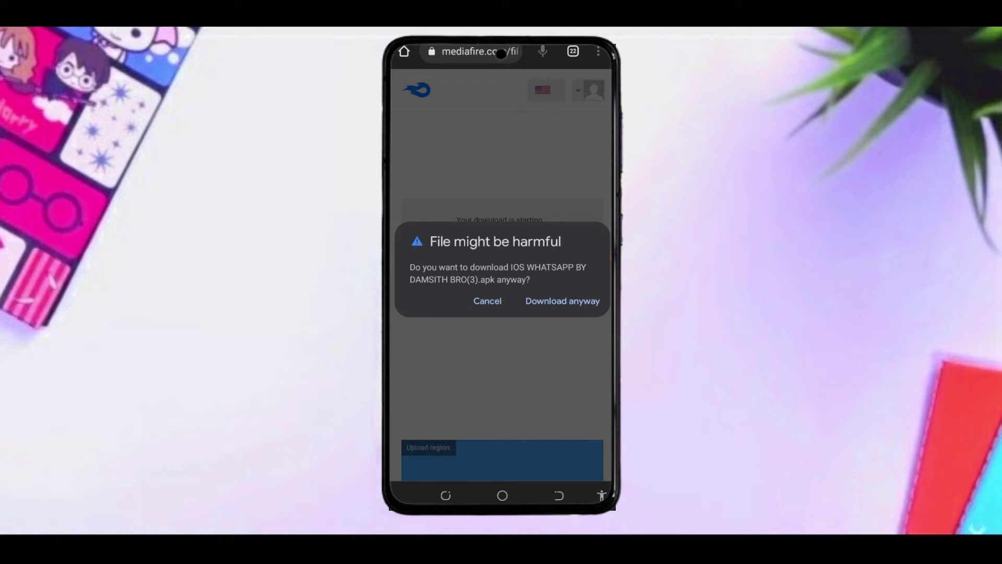
left_click(563, 301)
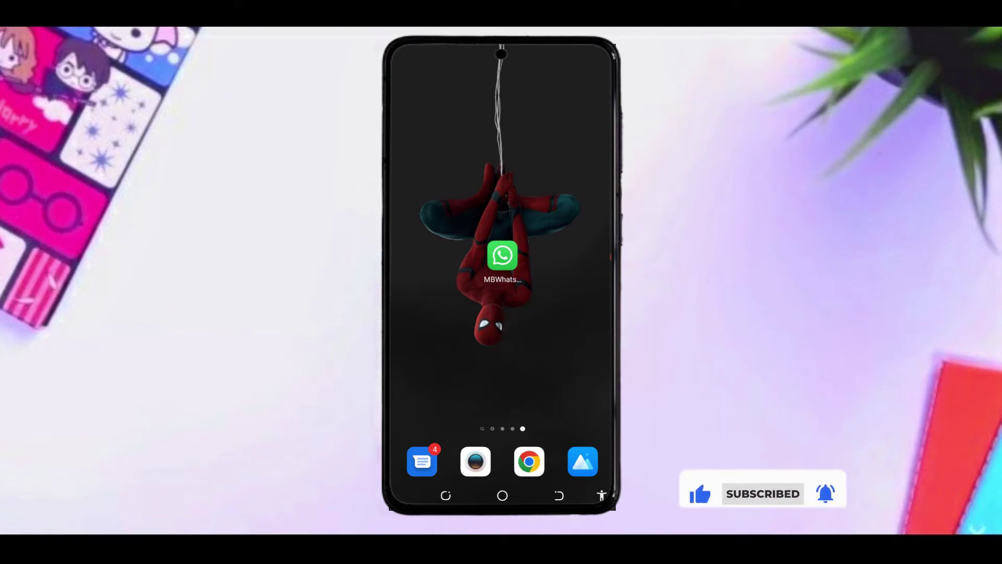
Launch MBWhatsApp from the home screen and let its iOS-style Chats list load.
left_click(502, 256)
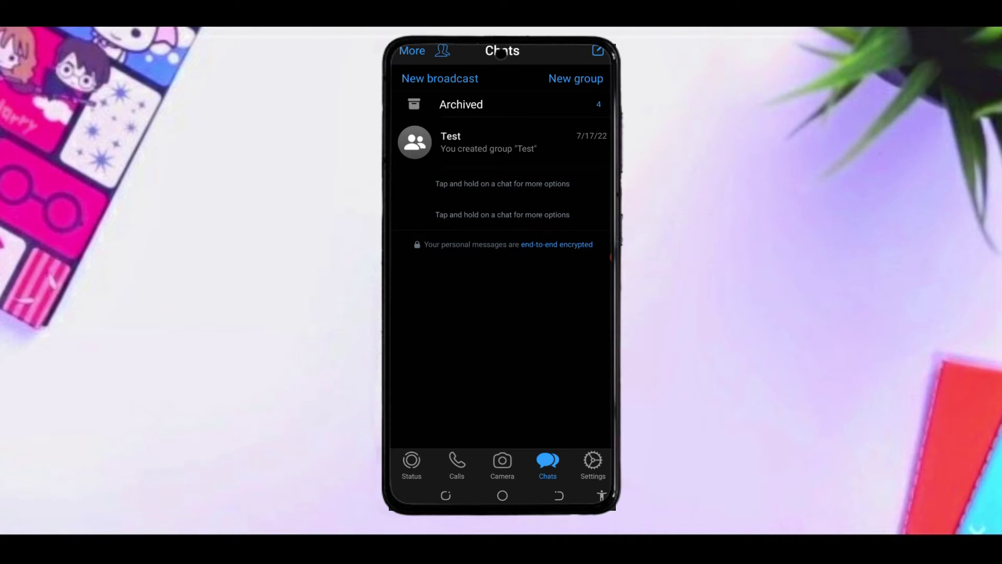
Open the Test group chat and send the message 'Hi' twice.
left_click(486, 142)
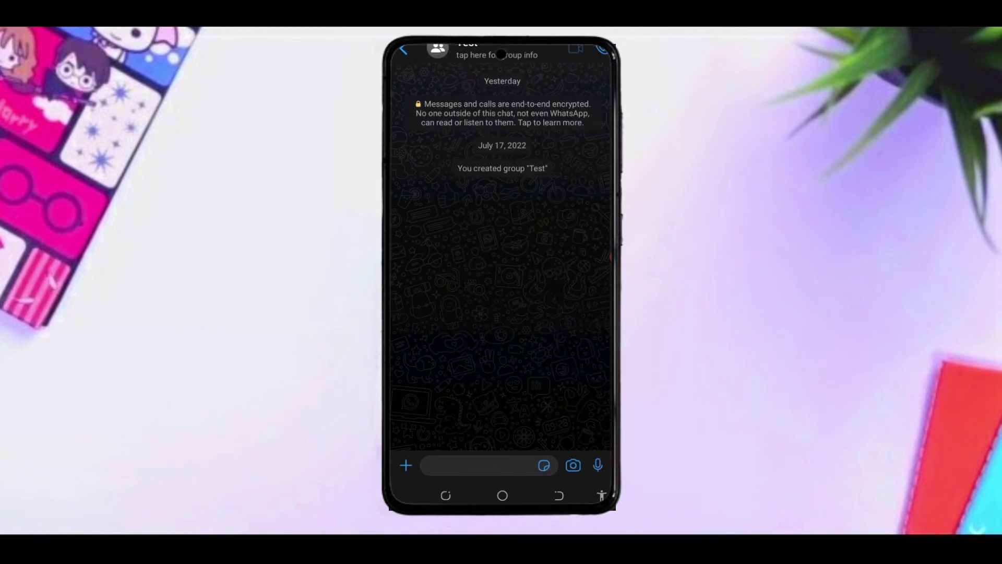
left_click(480, 465)
type("Hi")
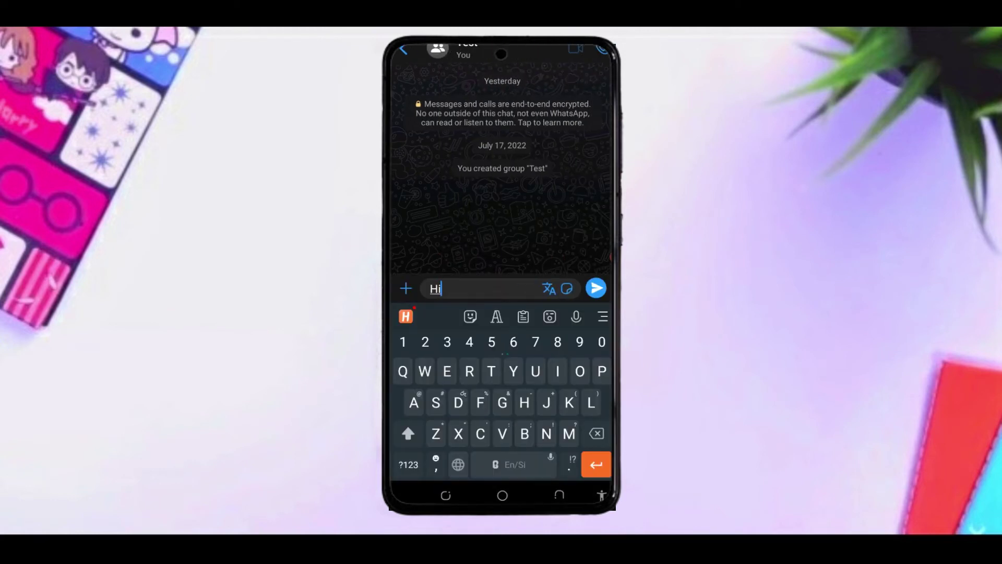
left_click(597, 288)
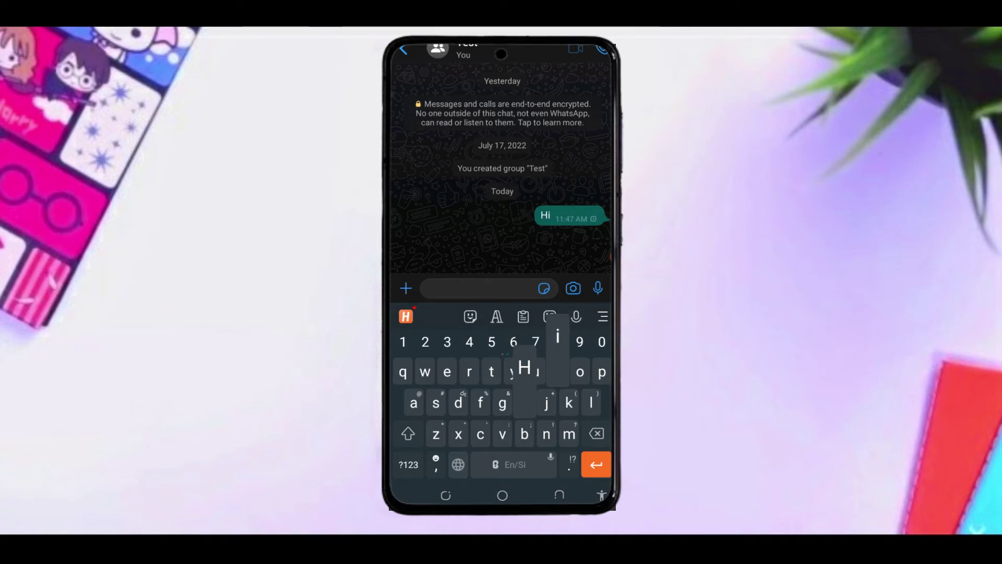
type("Hi")
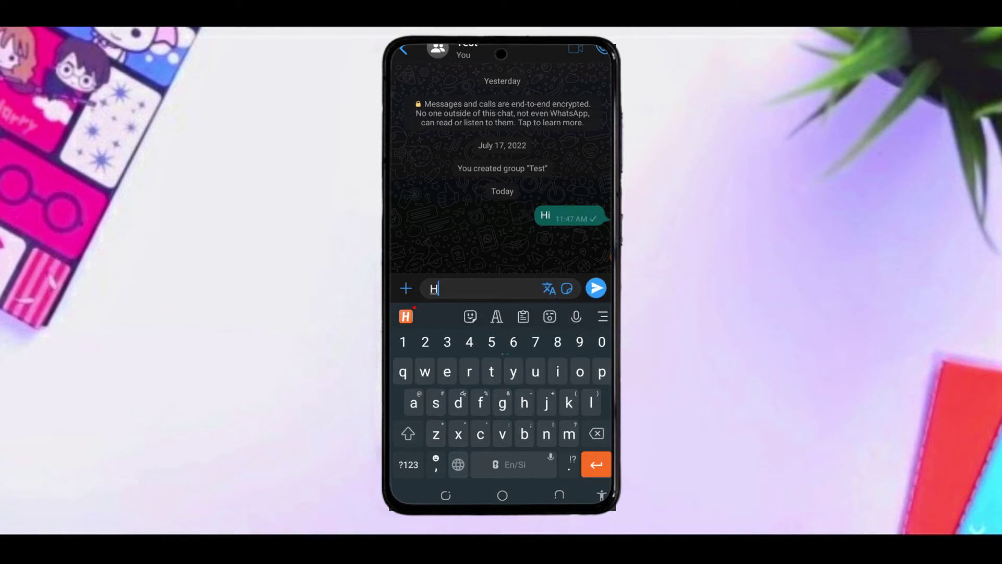
left_click(598, 289)
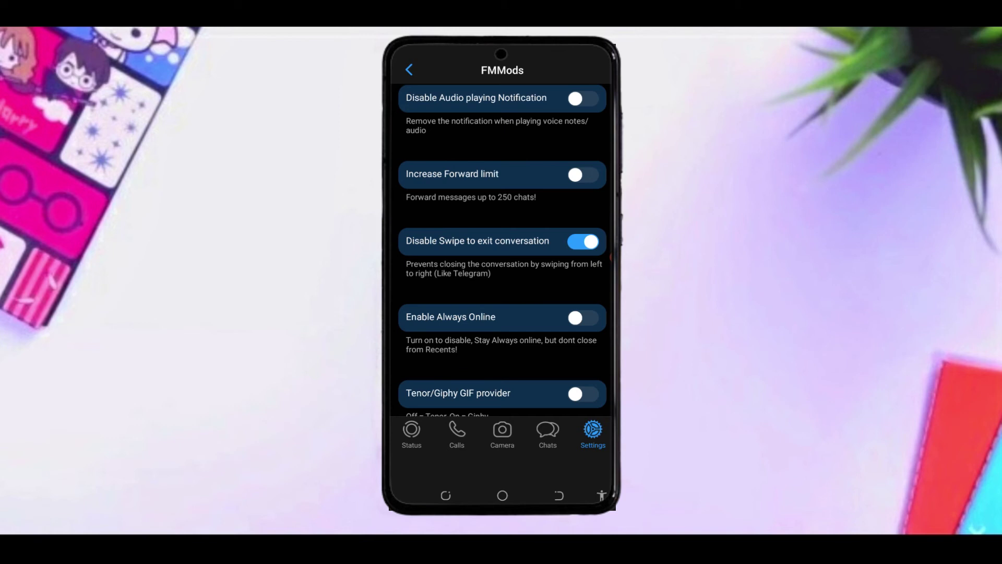
Switch on Increase Forward limit, then browse the FMMods options down to the image/video mods.
left_click(583, 175)
scroll(503, 249, "down", 2)
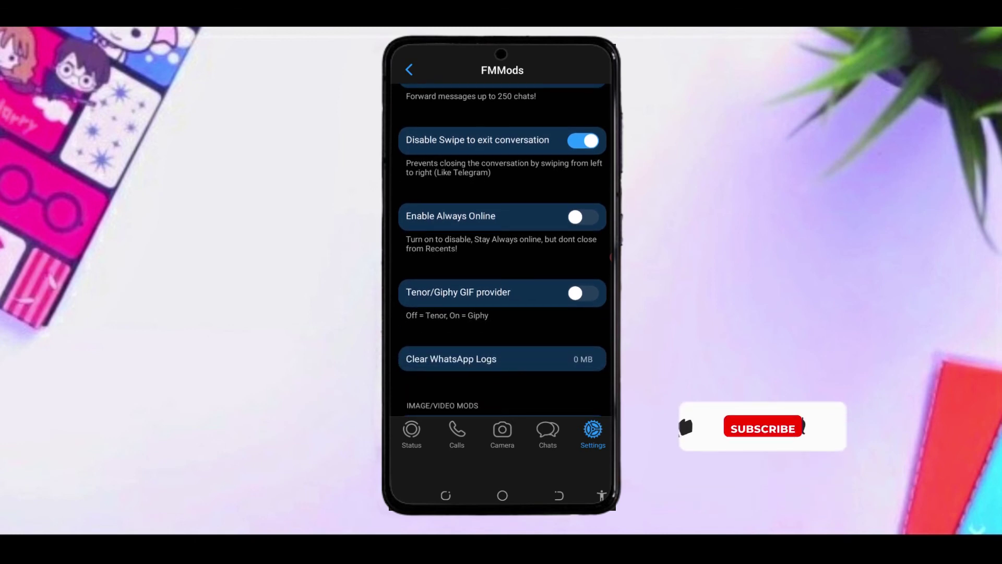
scroll(503, 250, "down", 2)
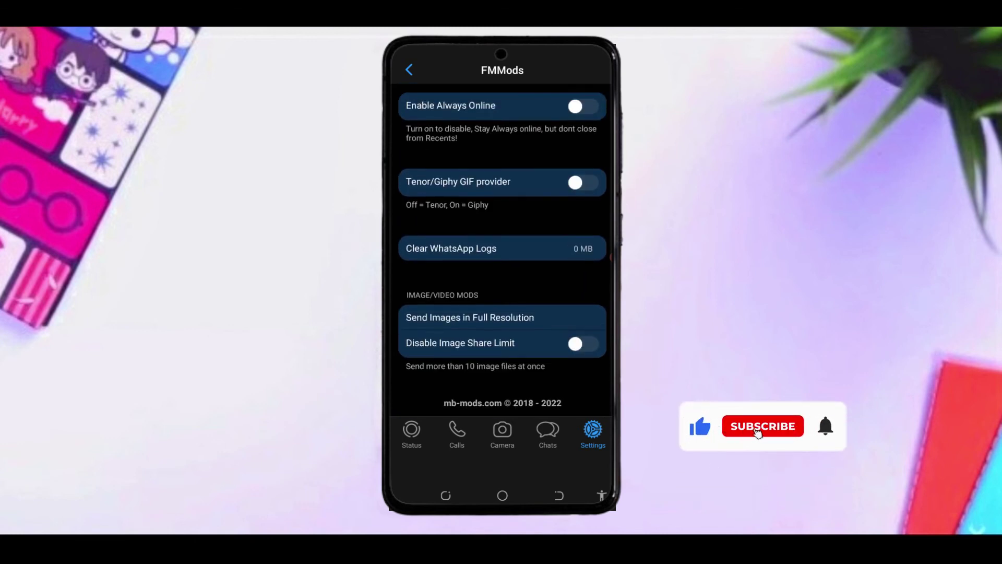
scroll(502, 249, "up", 1)
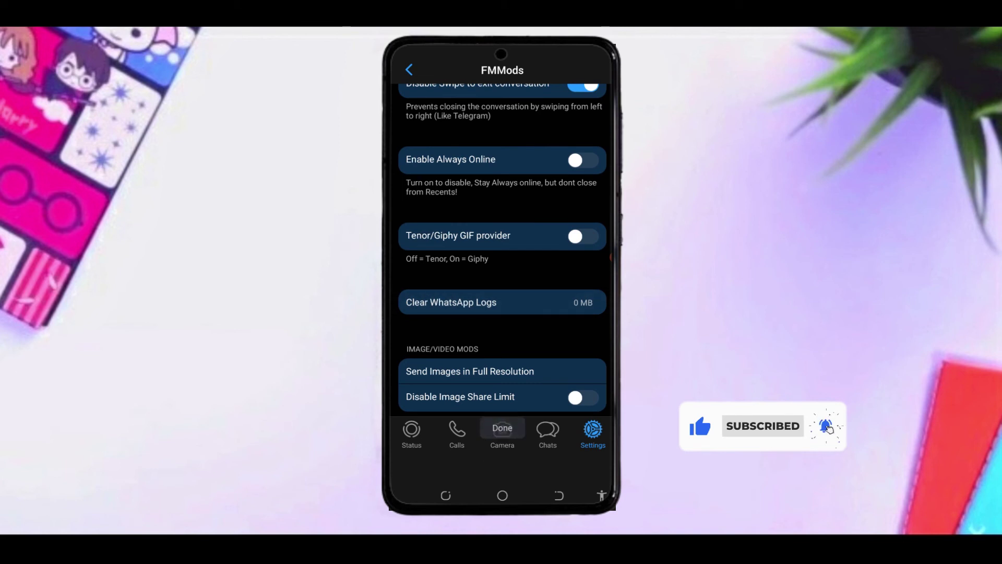
scroll(502, 247, "up", 5)
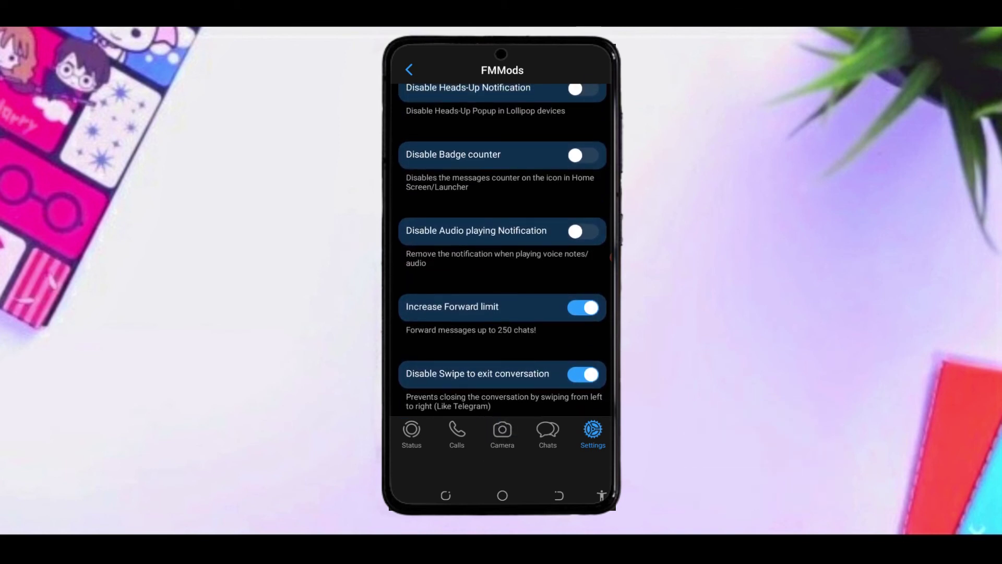
scroll(502, 247, "up", 3)
scroll(503, 248, "down", 6)
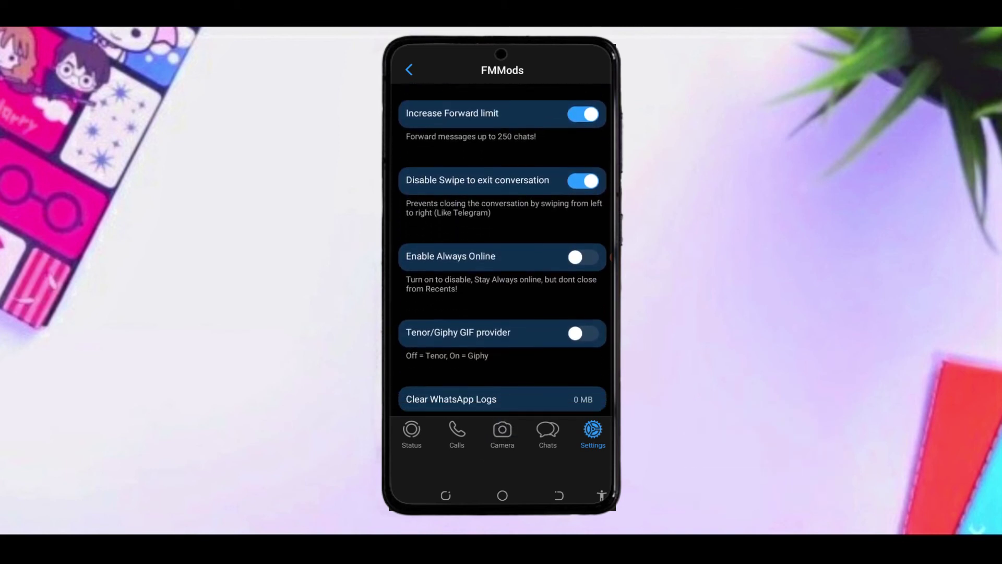
scroll(503, 247, "down", 3)
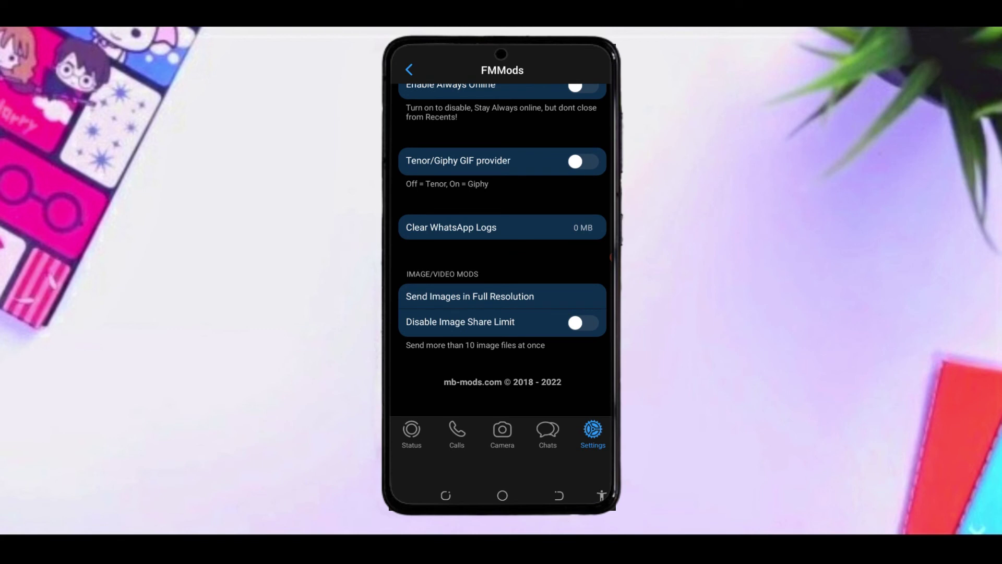
Return to the Chats list showing archived chats and the Test group.
left_click(548, 433)
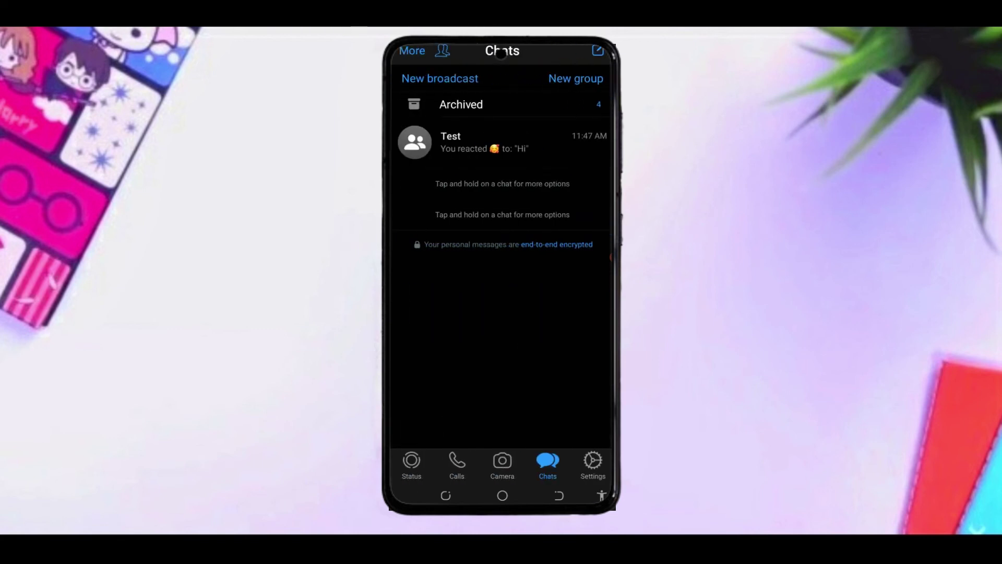